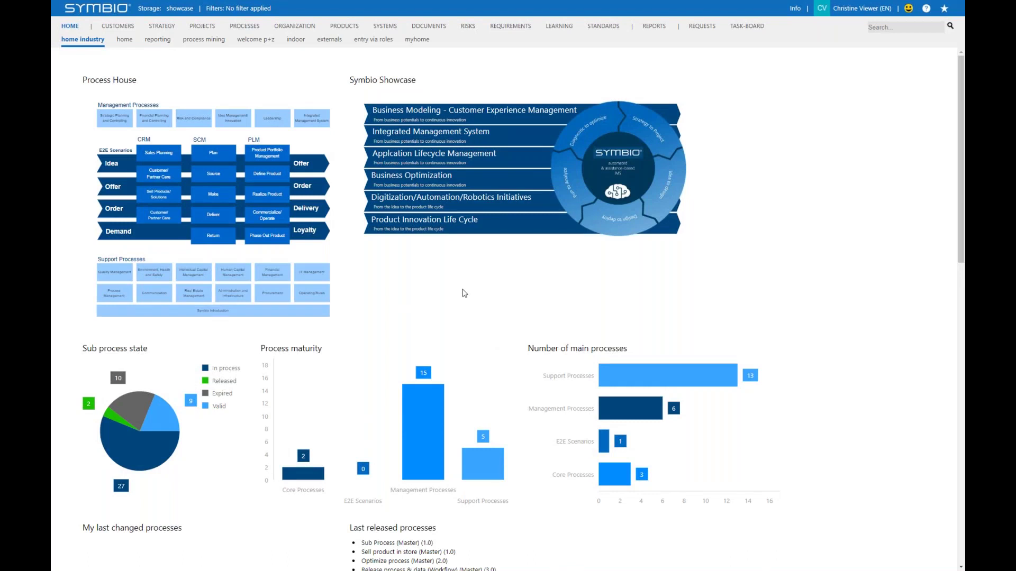
- Open the Idea/Innovation process diagram from the process tree
click(289, 128)
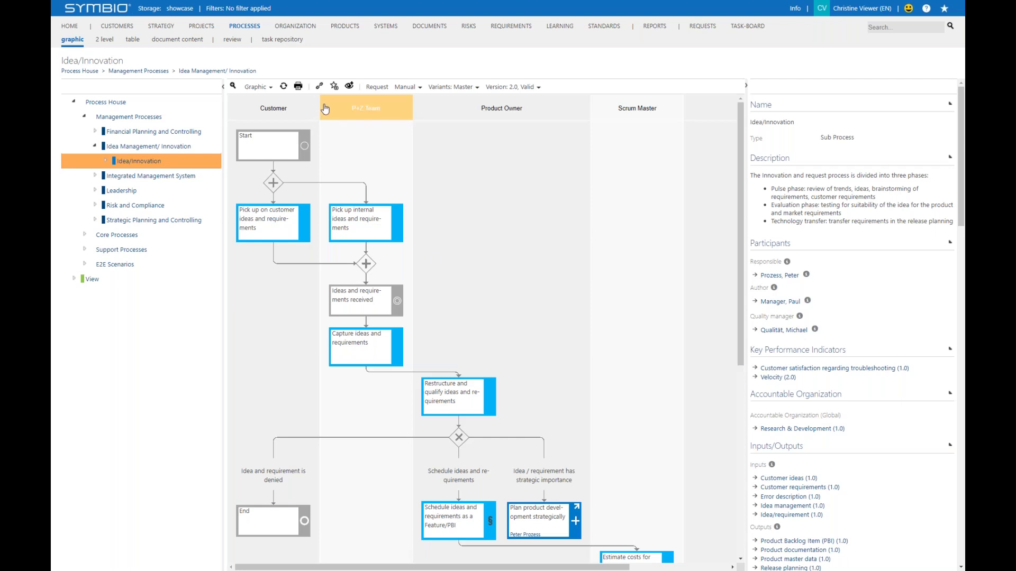
- Draft a Change request with Normal urgency titled 'Replace role', then move to its description
click(375, 86)
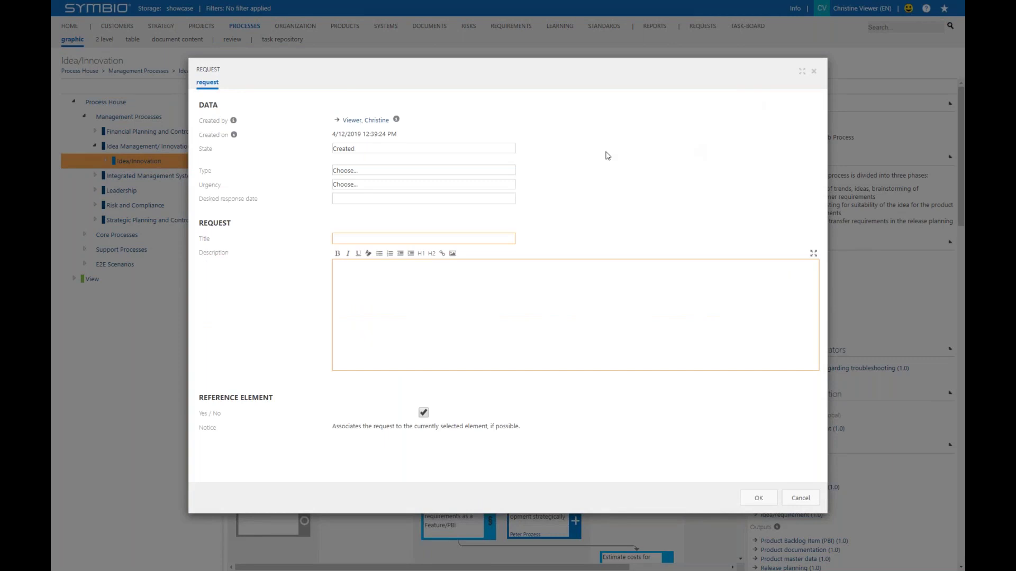
click(418, 174)
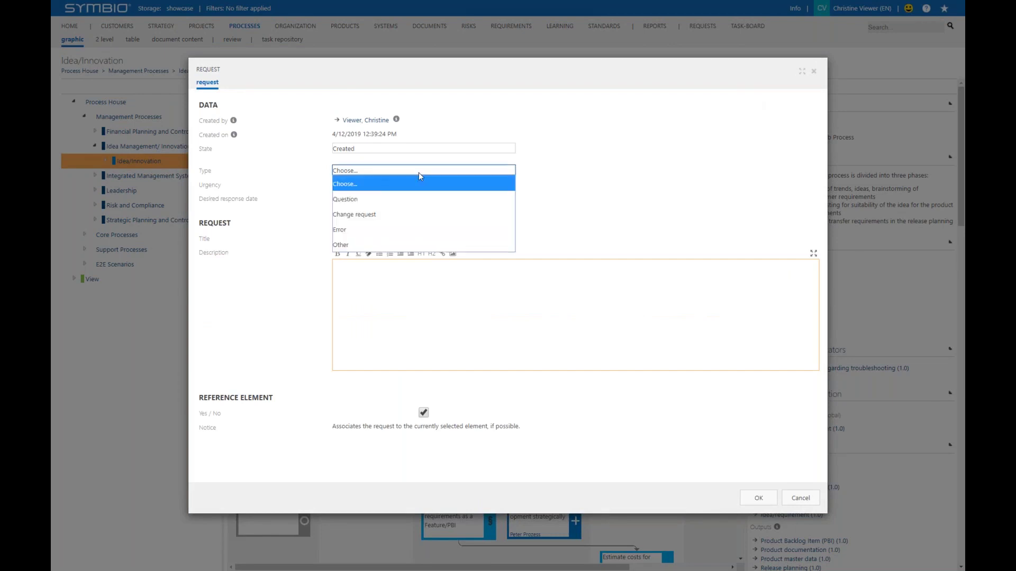
click(421, 214)
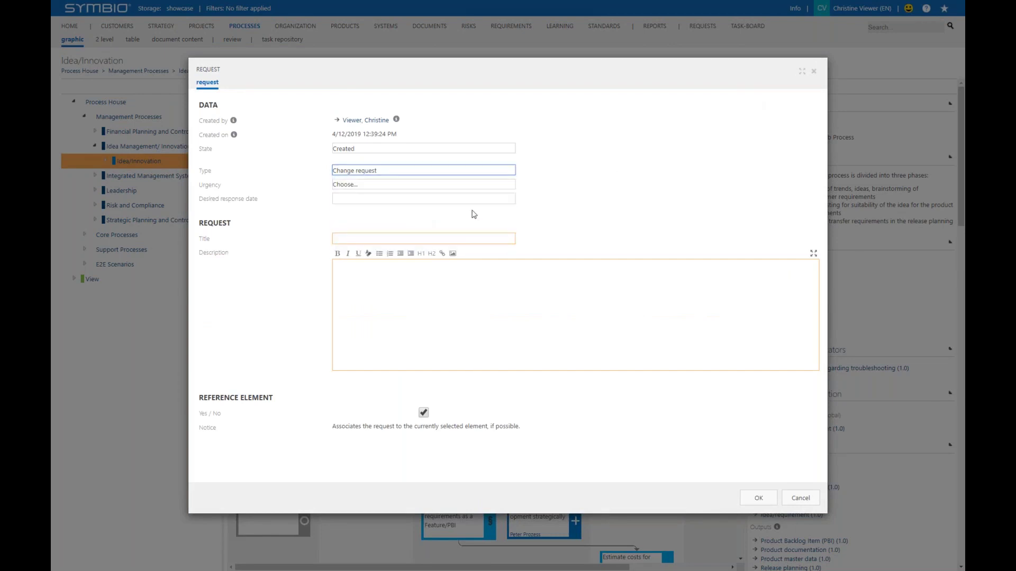
click(357, 189)
click(363, 229)
click(360, 239)
text(Replace role)
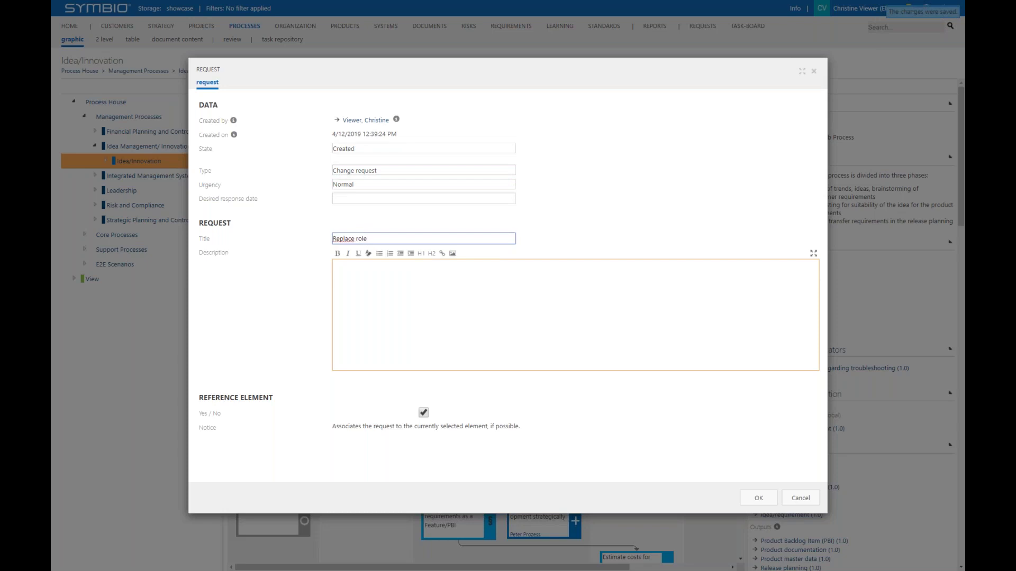
click(377, 274)
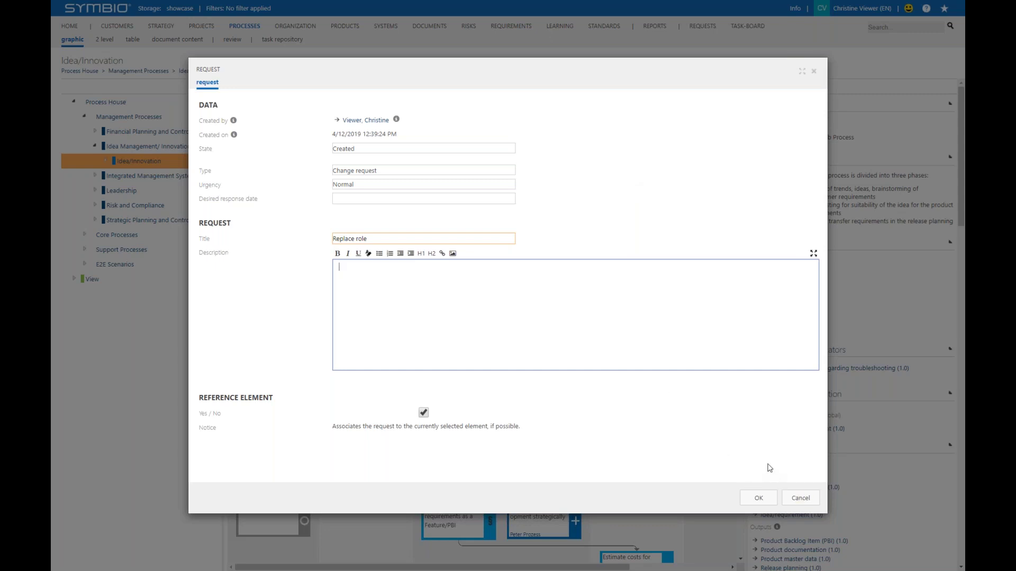
- Close the request form and bring up the LINK dialog for Idea/Innovation
click(814, 75)
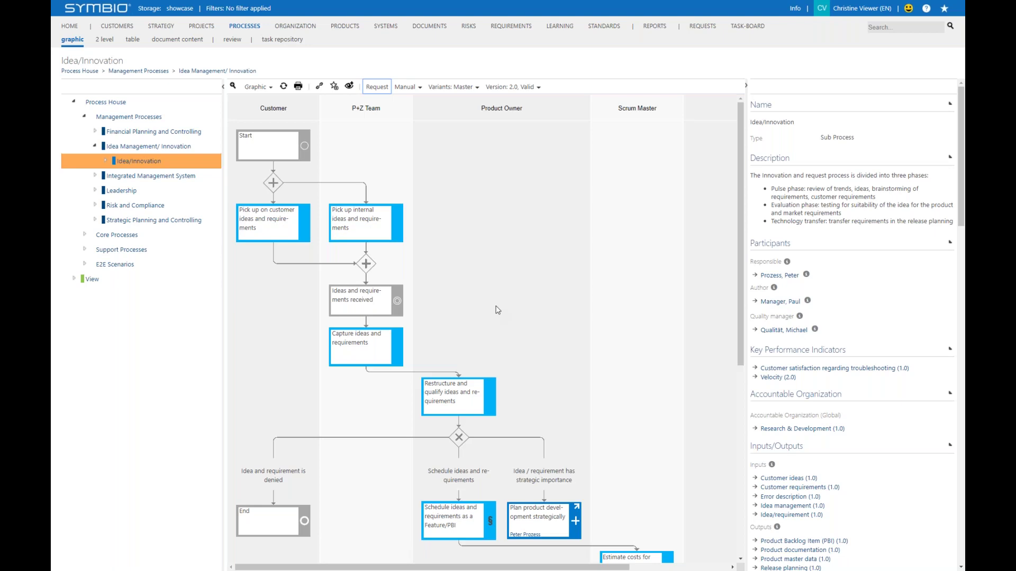
click(320, 88)
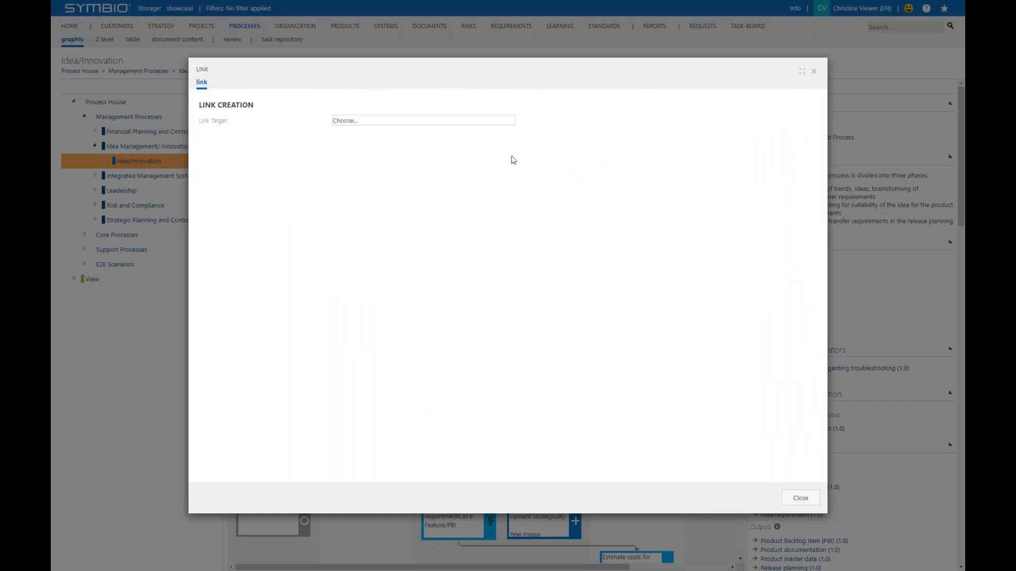
- Create a version-independent perma-link for the process and copy its URL to the clipboard
click(488, 124)
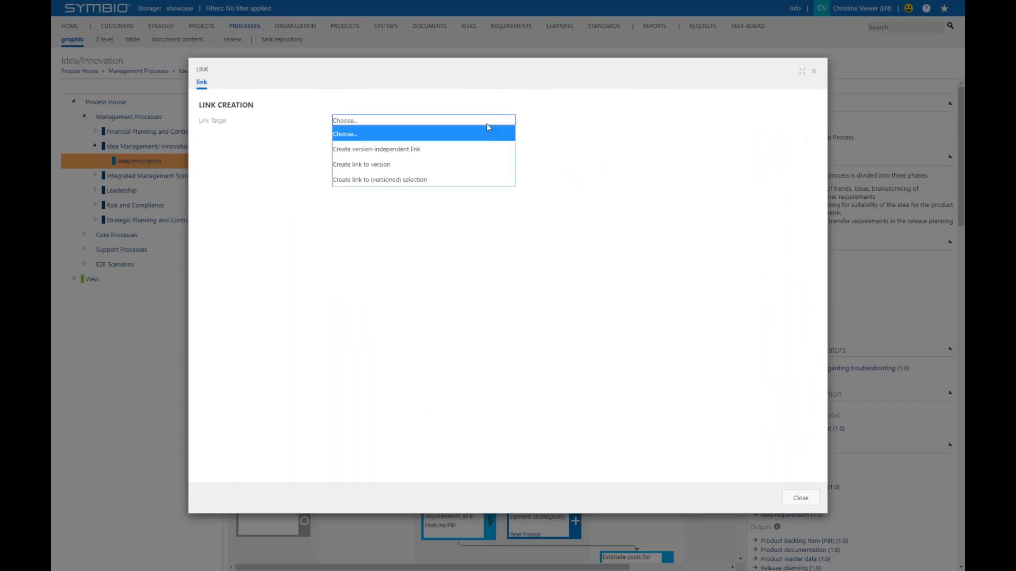
click(487, 152)
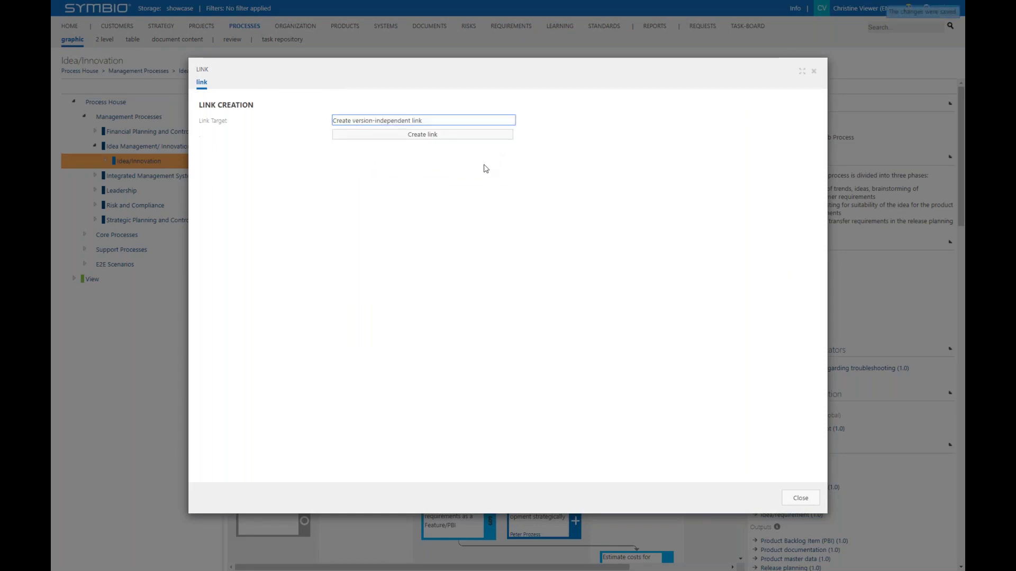
click(478, 136)
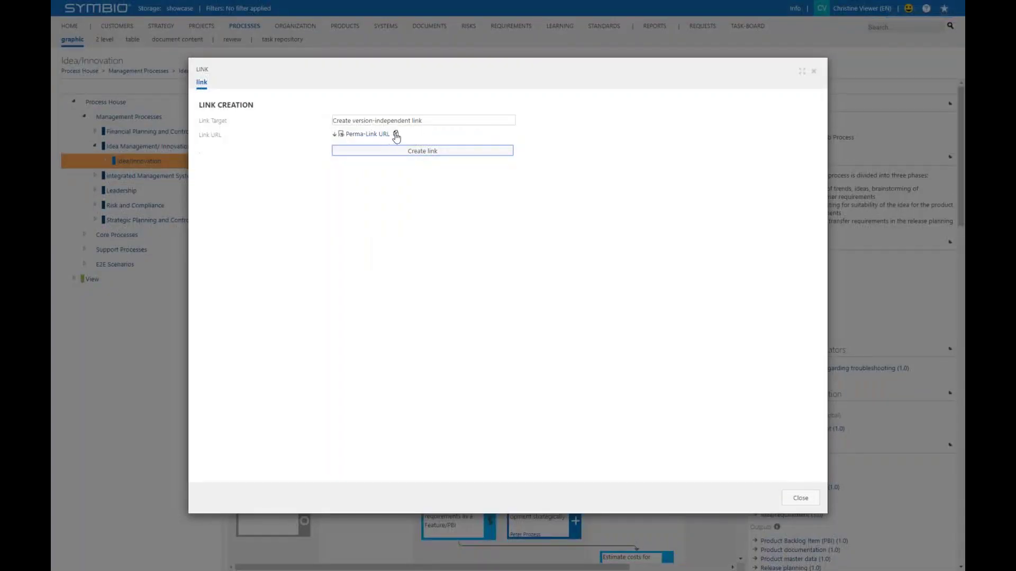
click(396, 135)
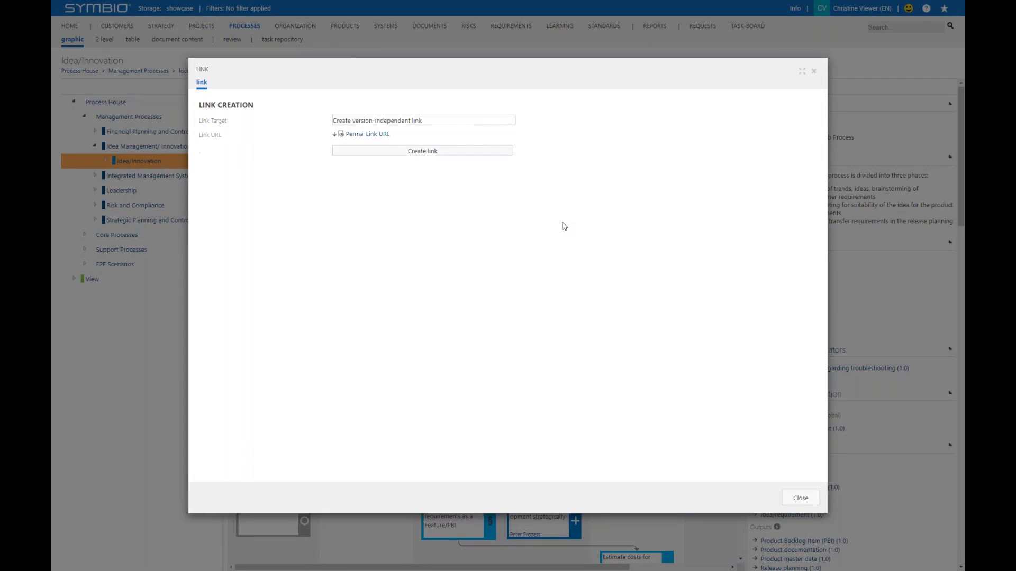
- Close the link form and open the global Filters dropdown in the header
click(813, 72)
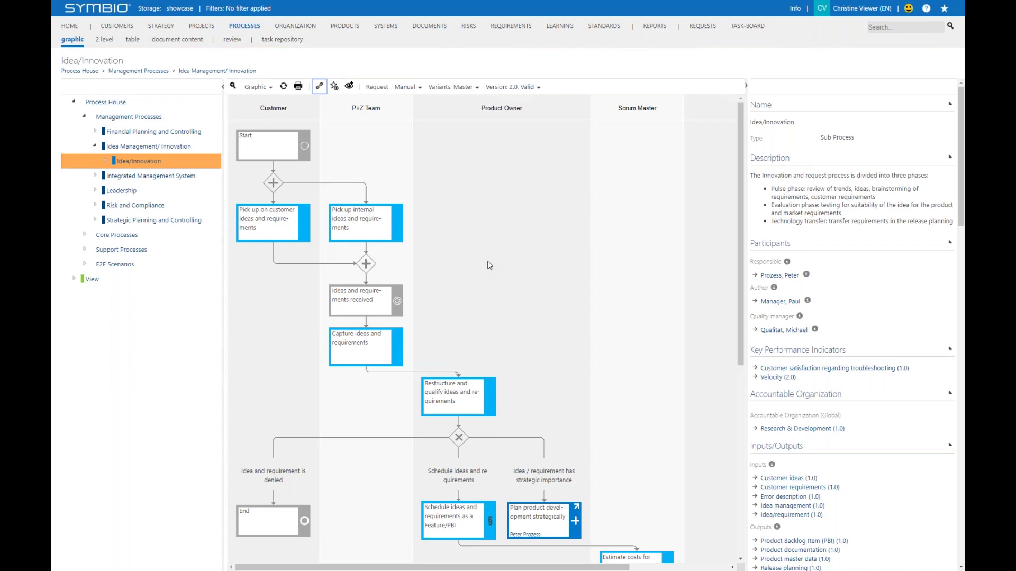
click(244, 12)
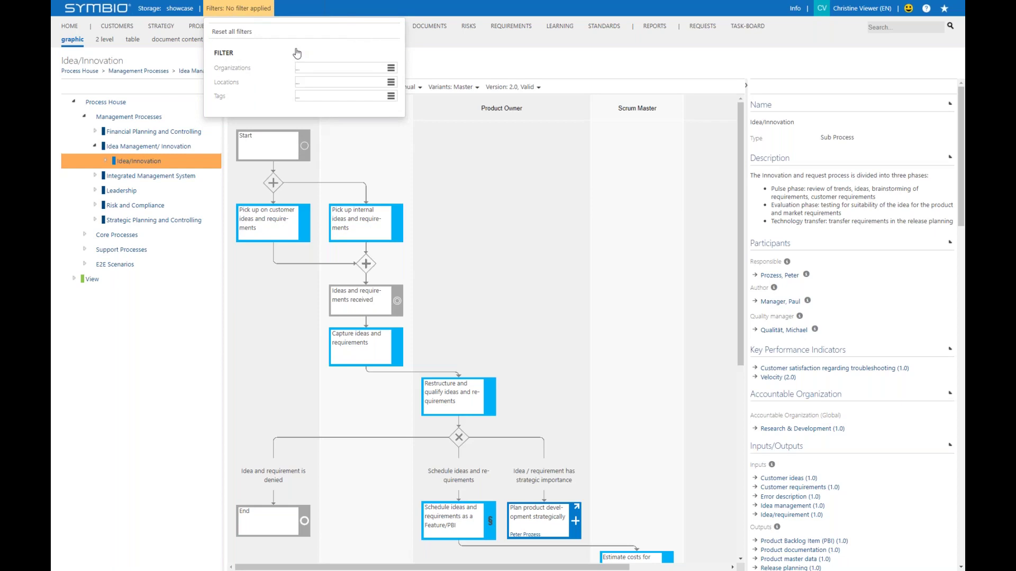
- Filter the repository by the Logistics organization and return to the processes view
click(302, 67)
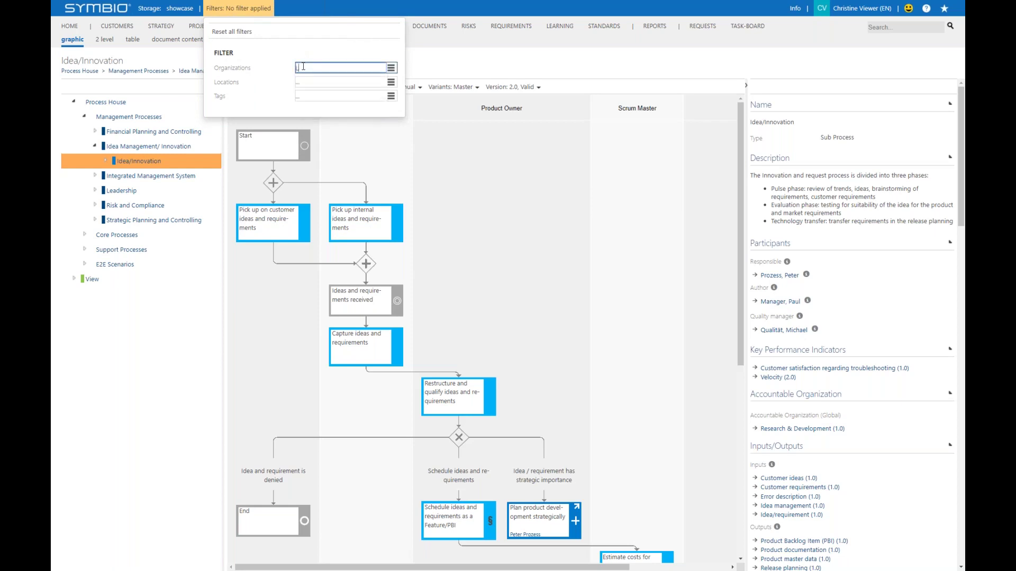
text(Loc)
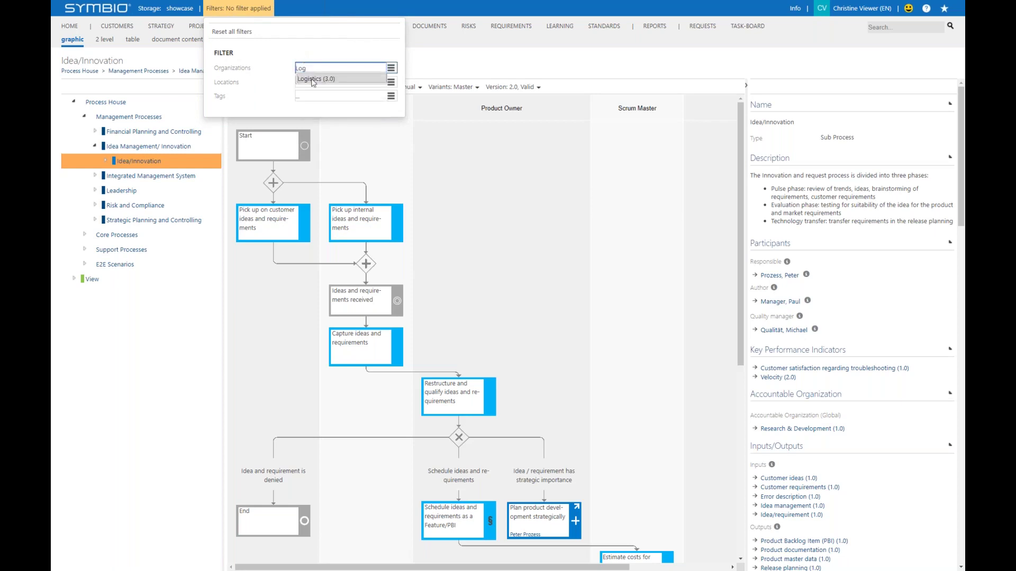
key(BackSpace)
key(BackSpace)
key(BackSpace)
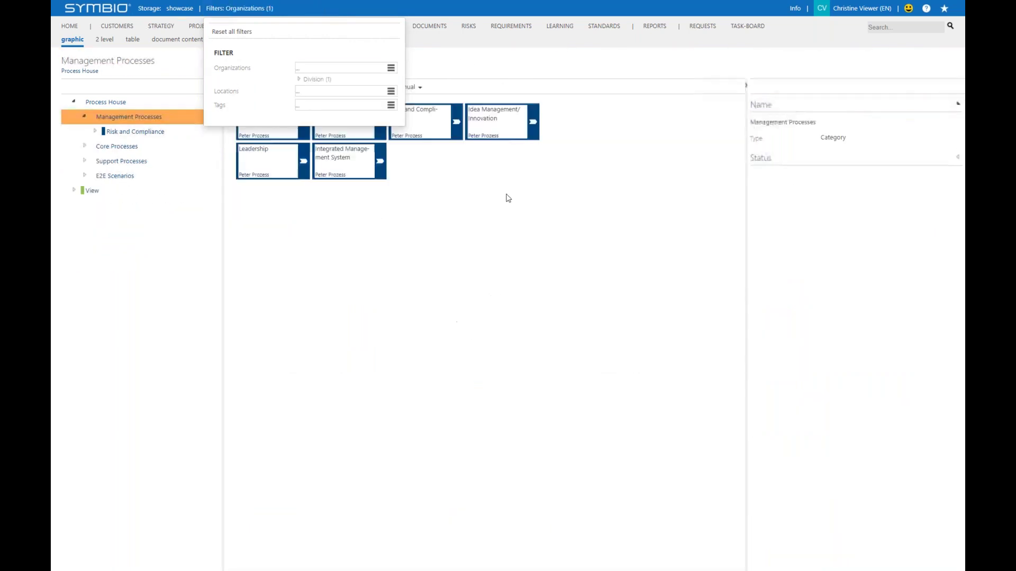
click(331, 348)
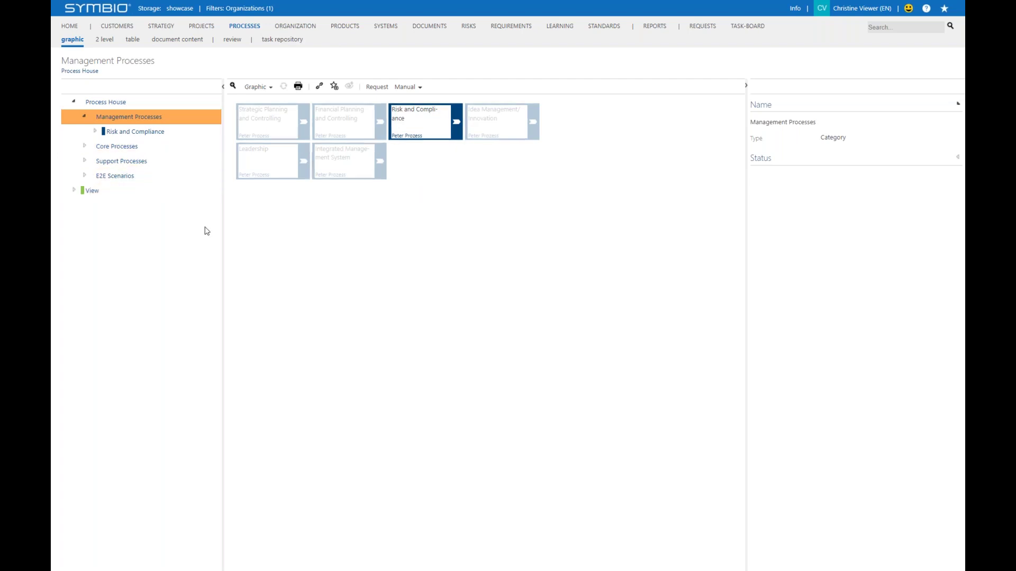
- Open Store goods under Core Processes > SCM > Deliver in the view showing roles and systems
click(83, 147)
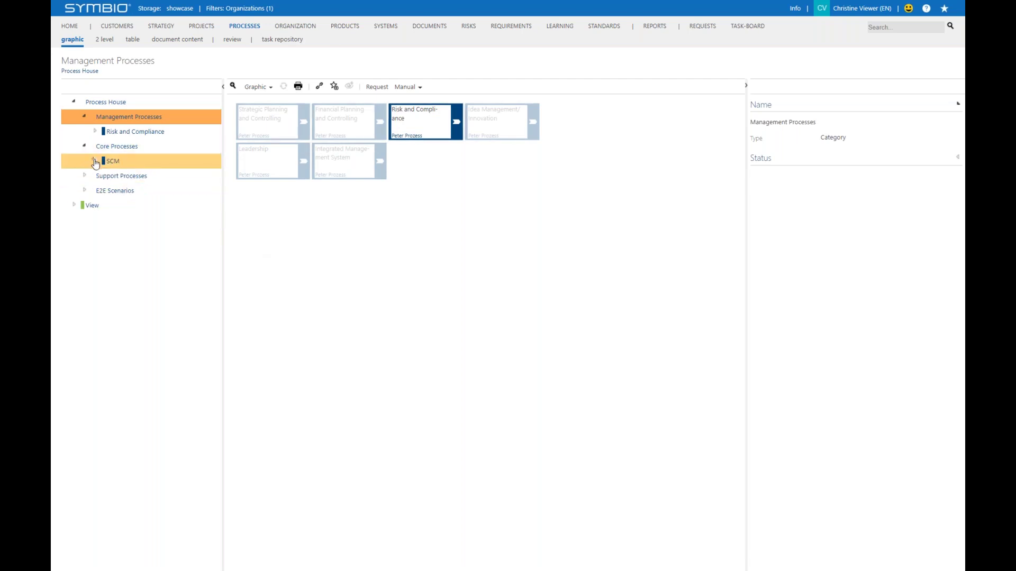
click(96, 161)
click(106, 177)
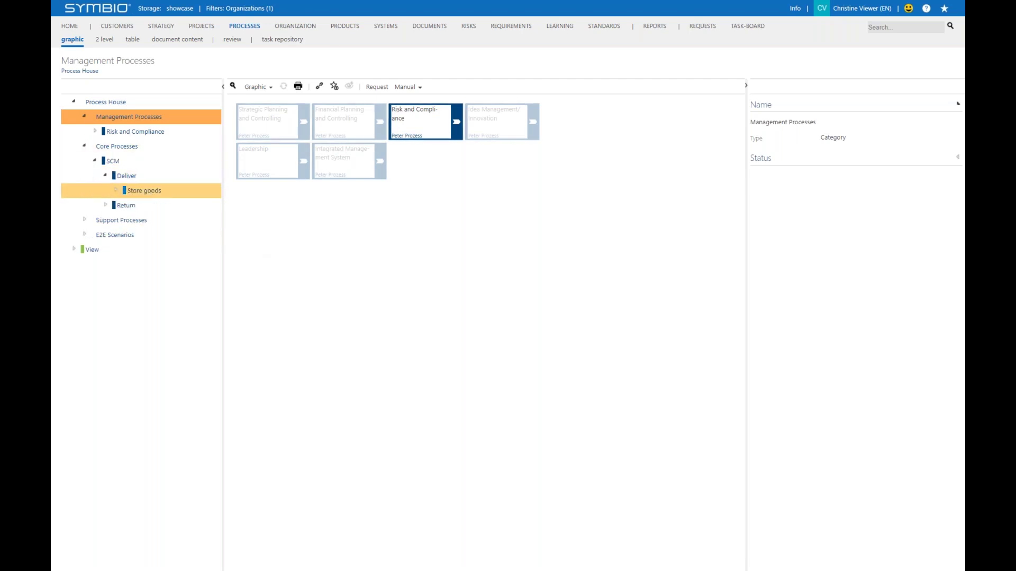
click(142, 190)
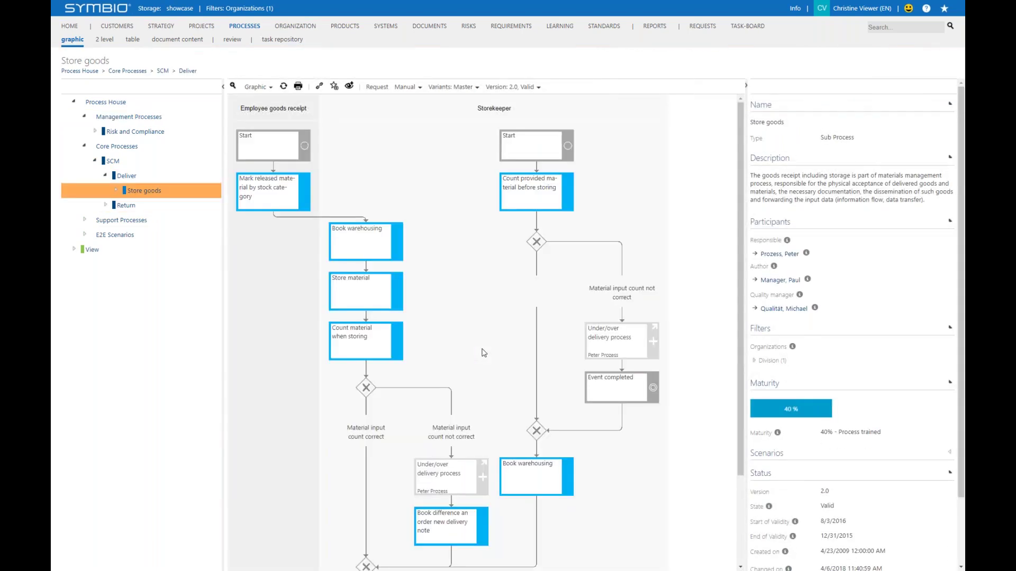
click(267, 87)
click(267, 105)
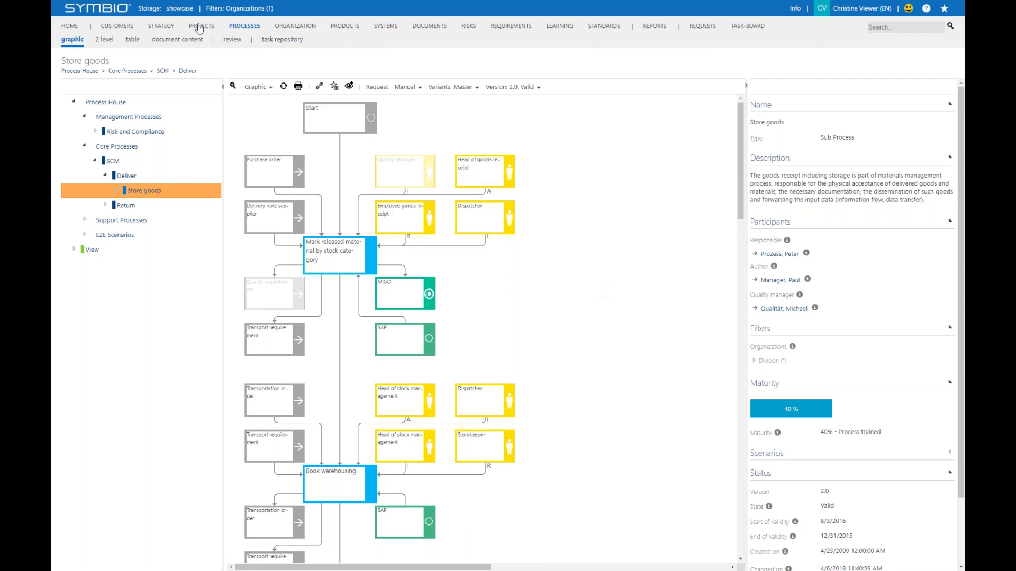
- Reset all filters to clear the Logistics filter, then return to the HOME dashboard
click(234, 15)
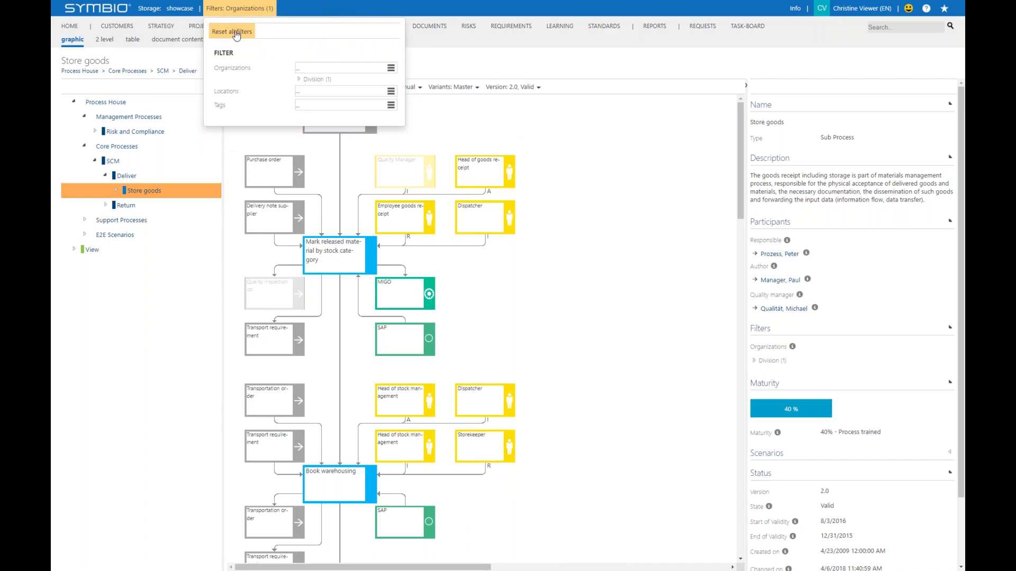
click(232, 32)
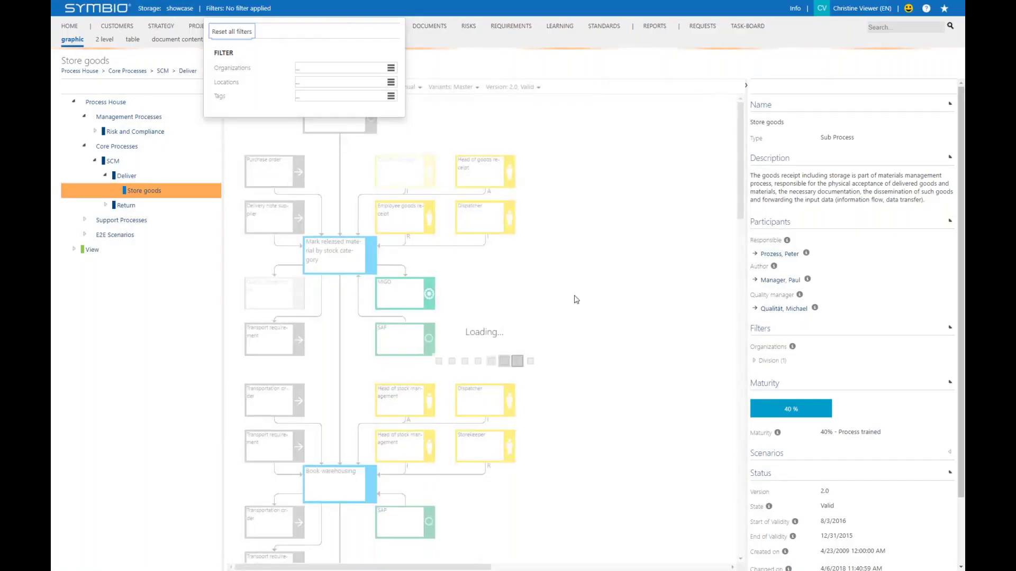
click(618, 238)
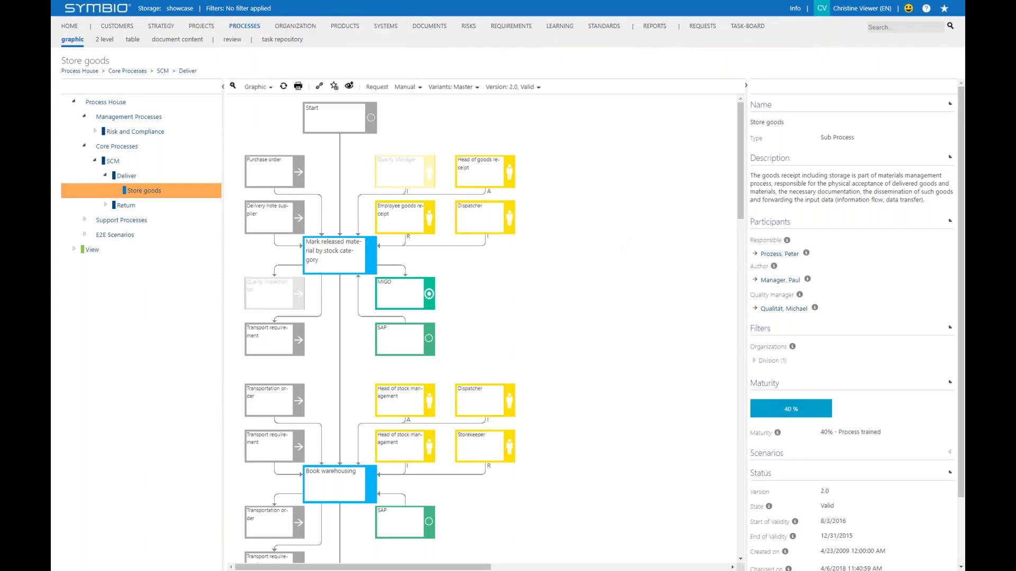
click(70, 26)
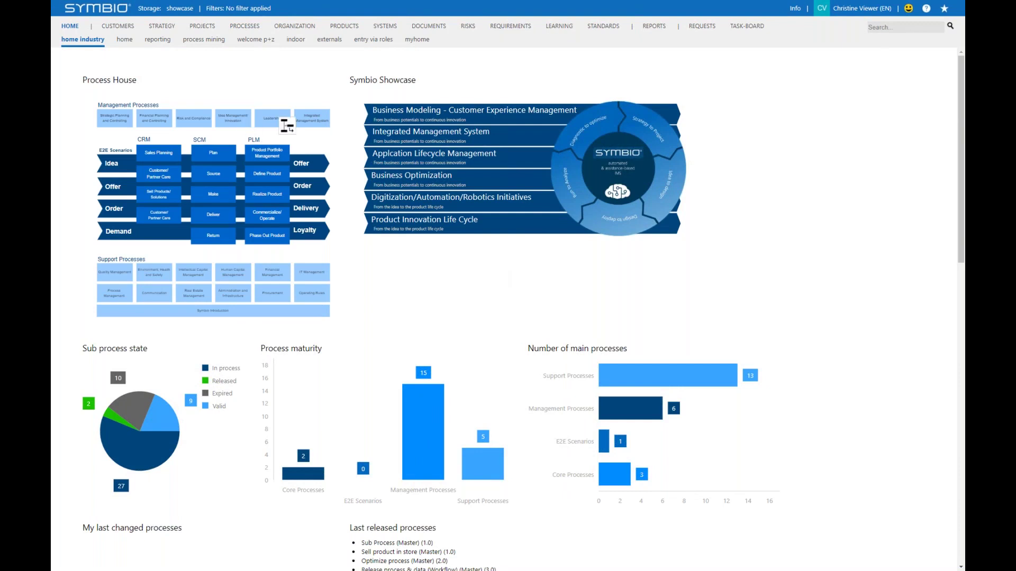
- Download Idea_Innovation_Process_description_EN.pdf from the Idea/Innovation sub-process's Manual list
click(275, 119)
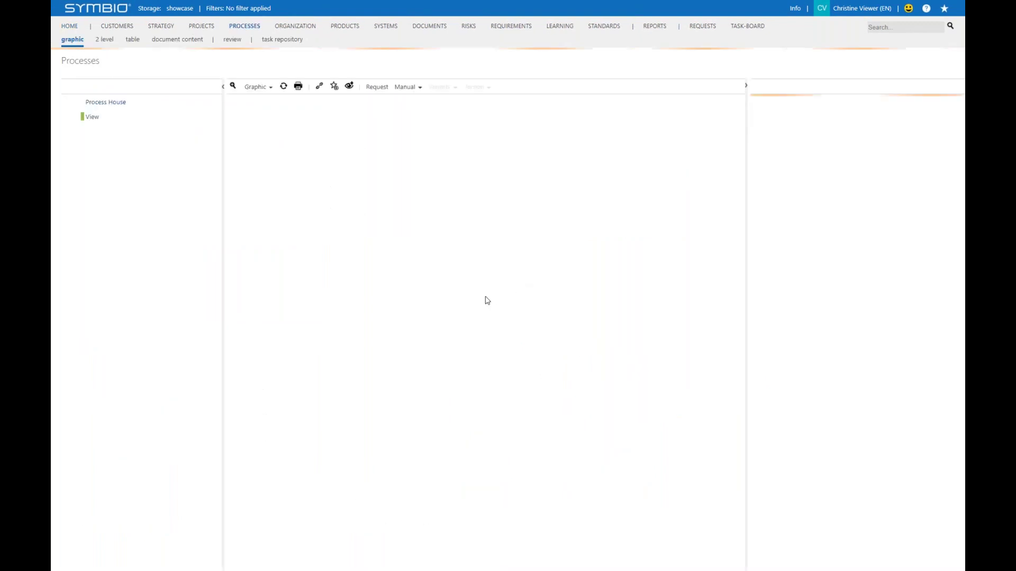
click(298, 156)
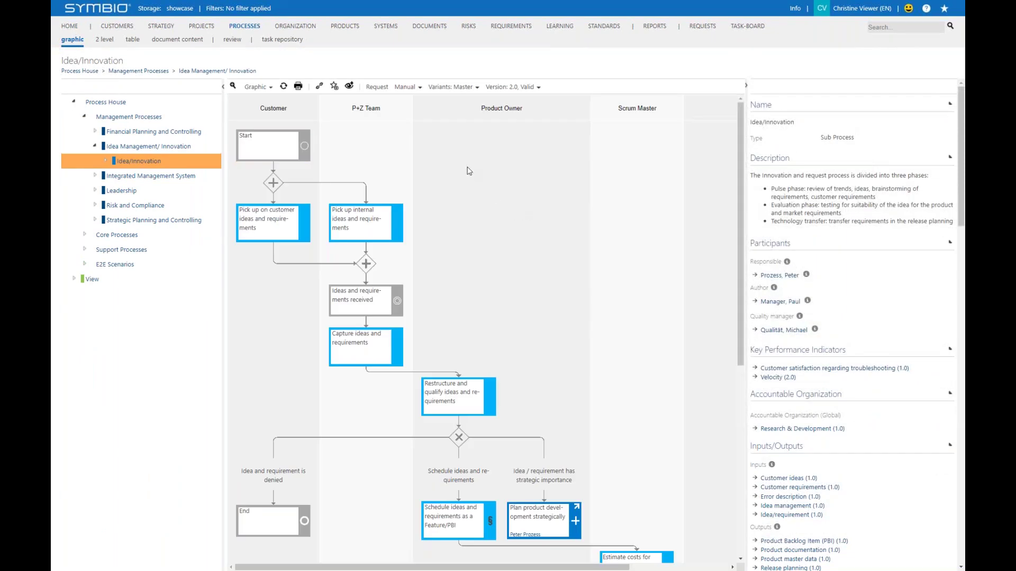
click(407, 87)
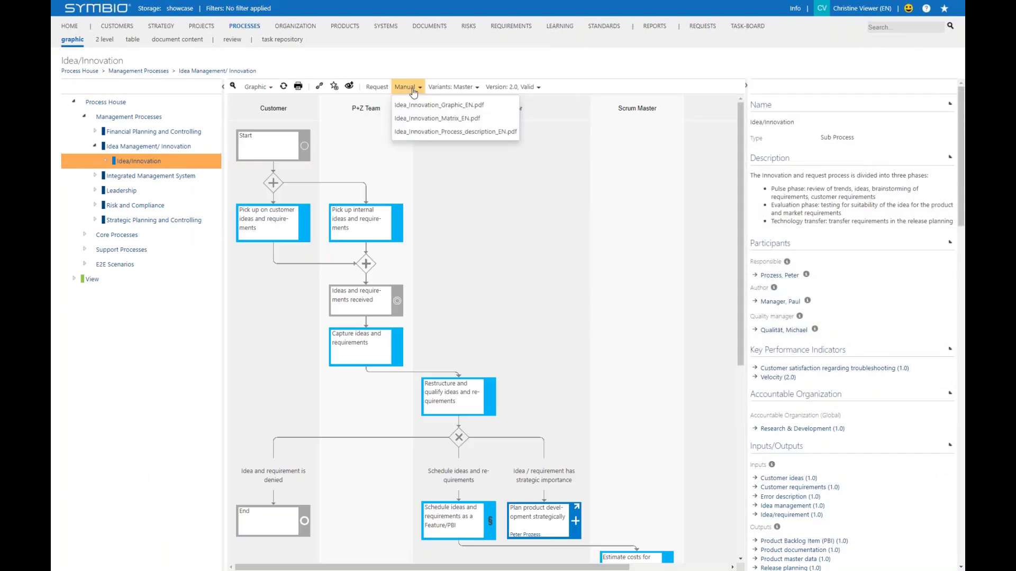
click(424, 133)
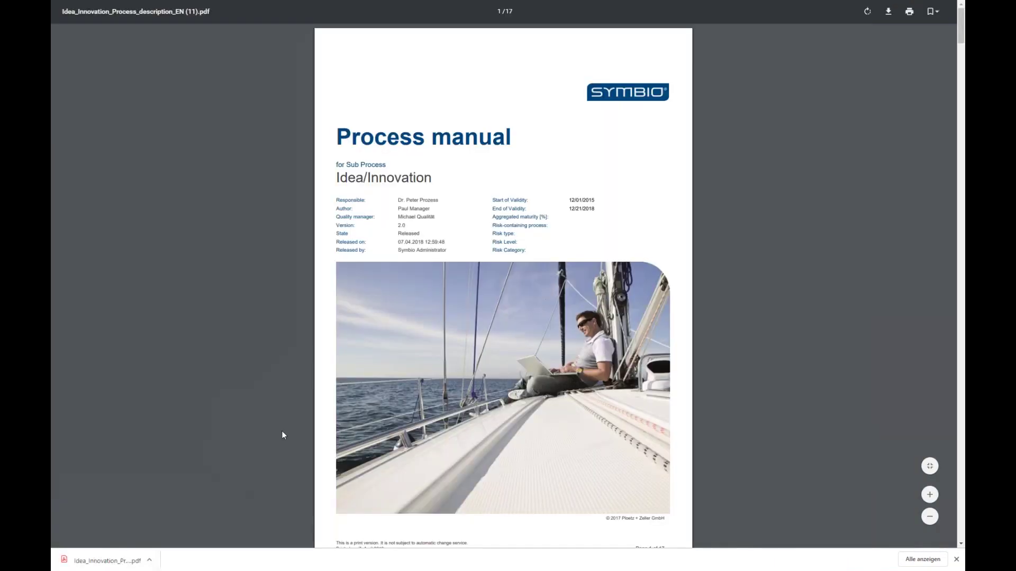
- Zoom in on the Idea/Innovation Process manual PDF
scroll(281, 431, up, 2)
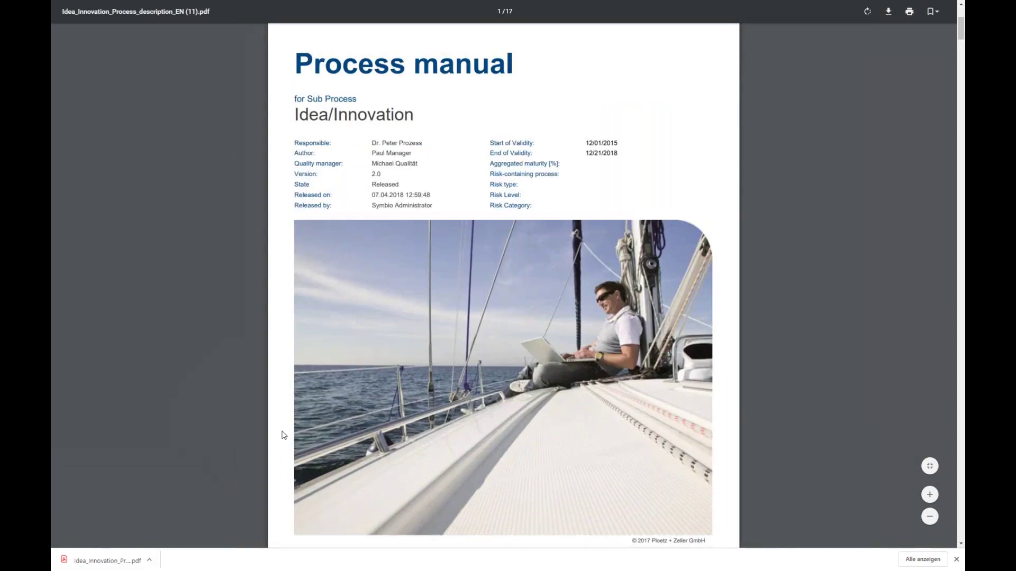
scroll(281, 431, up, 3)
scroll(281, 430, up, 2)
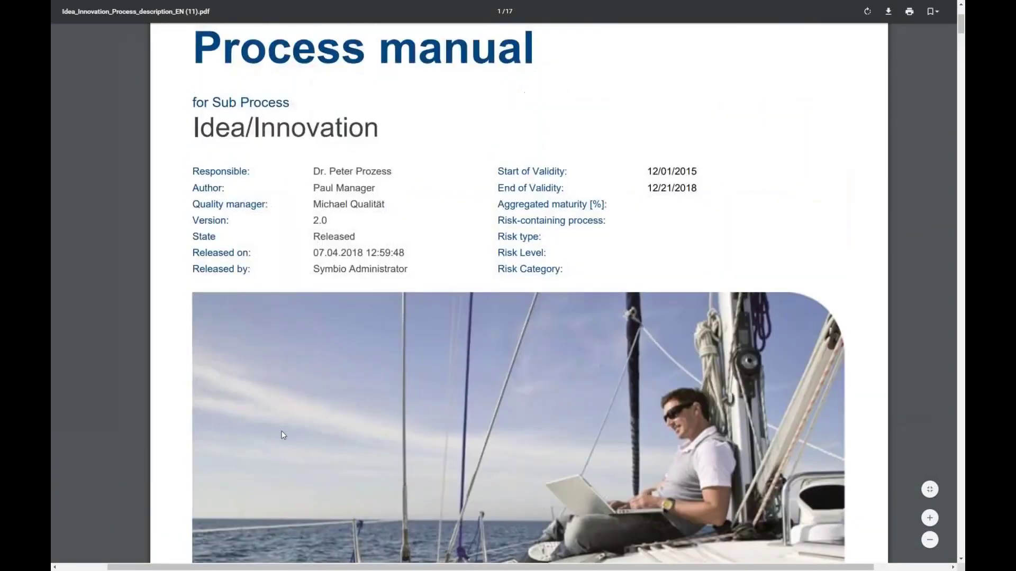
scroll(283, 435, up, 3)
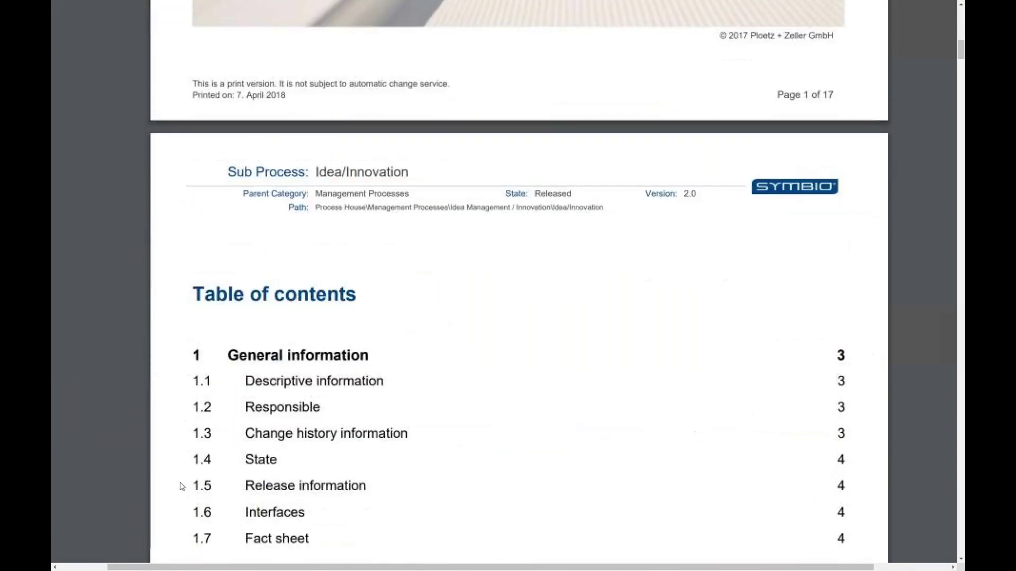
- Scroll down to the 2.2 Task details table on page 7 and shift the view left
scroll(181, 486, down, 13)
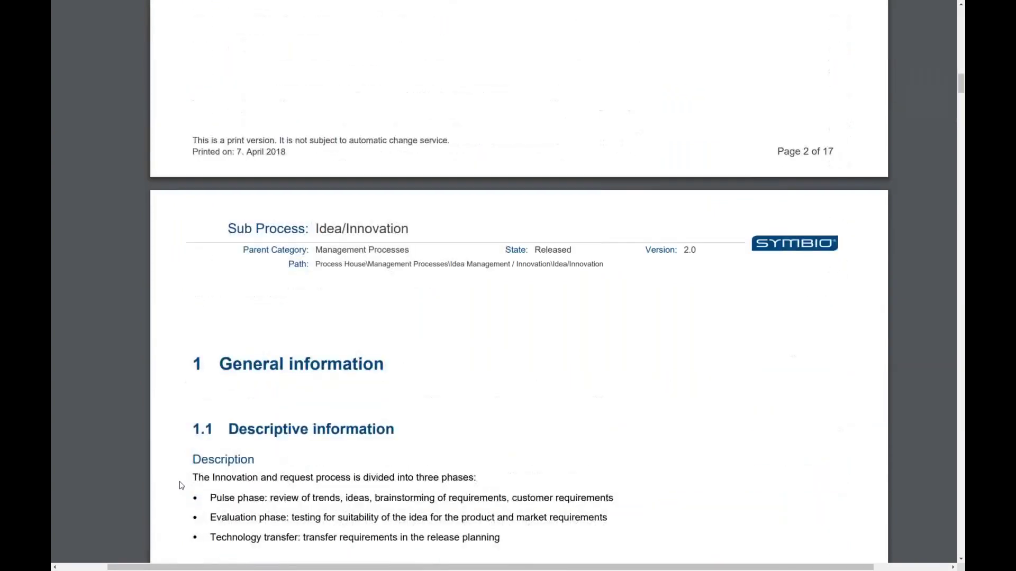
scroll(182, 486, down, 4)
scroll(182, 487, down, 7)
scroll(181, 487, down, 4)
scroll(182, 486, down, 9)
scroll(182, 486, down, 5)
scroll(181, 486, down, 6)
scroll(181, 486, down, 13)
scroll(182, 487, down, 19)
scroll(181, 487, down, 15)
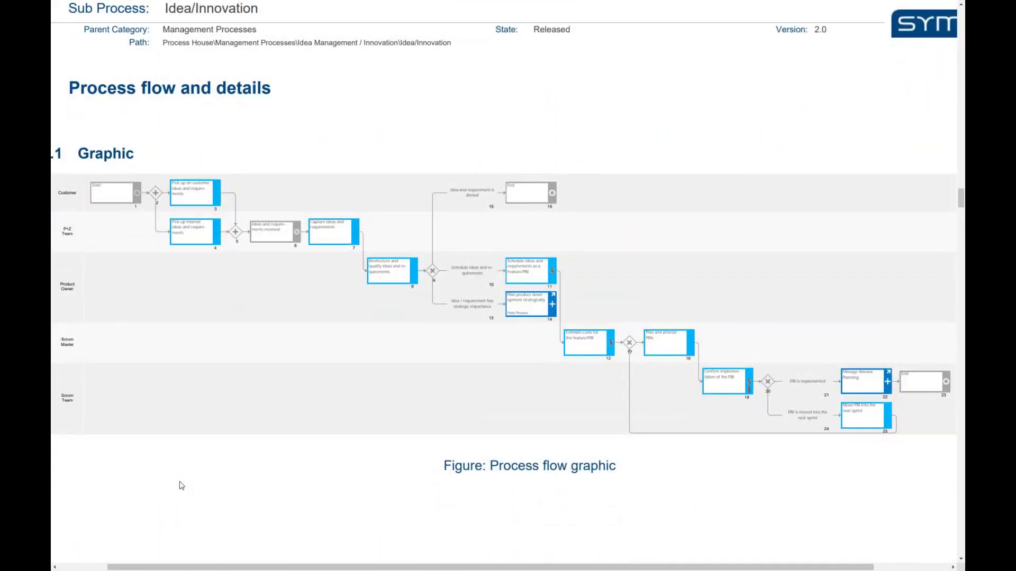
scroll(181, 485, down, 20)
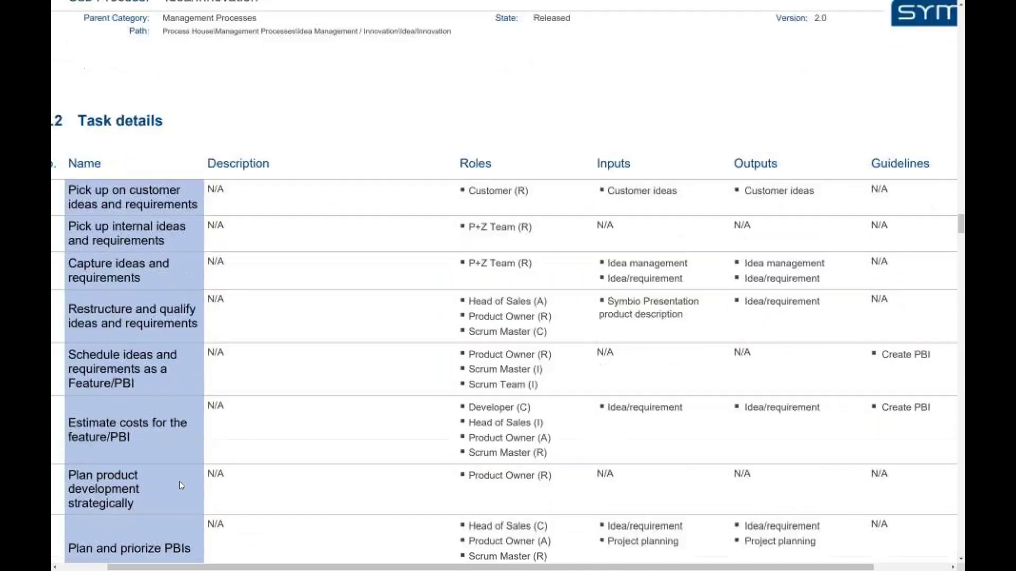
drag(152, 568, 122, 568)
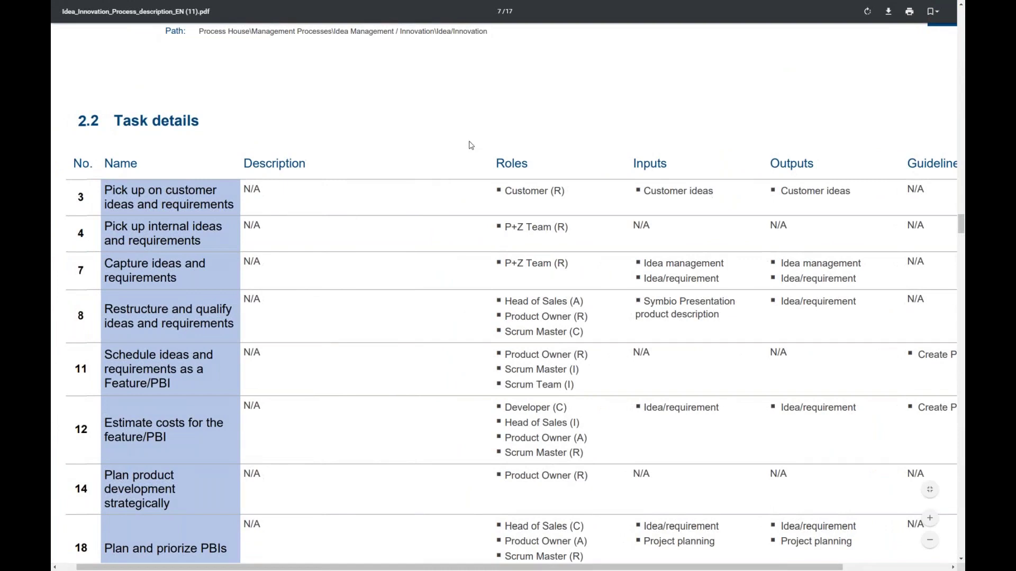